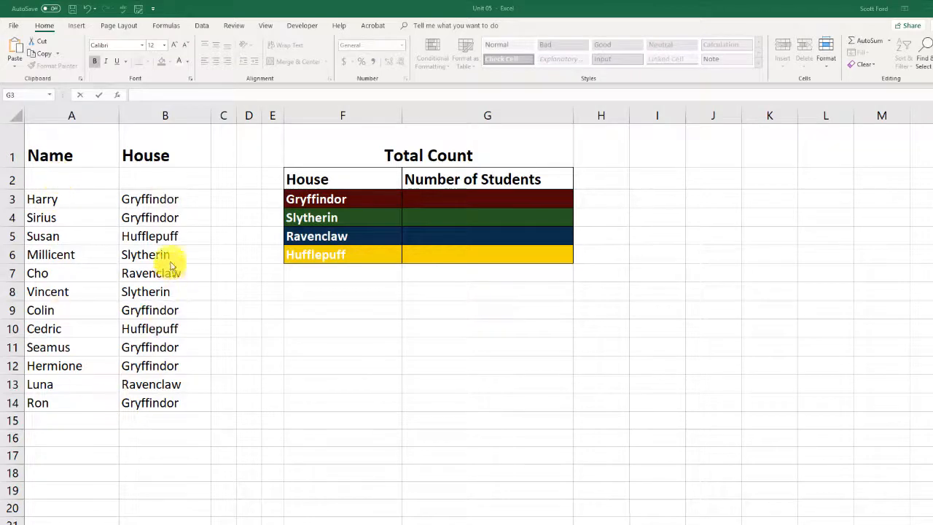
Copy the house name Gryffindor from cell F3
{"action": "left_click", "coordinate": [440, 198]}
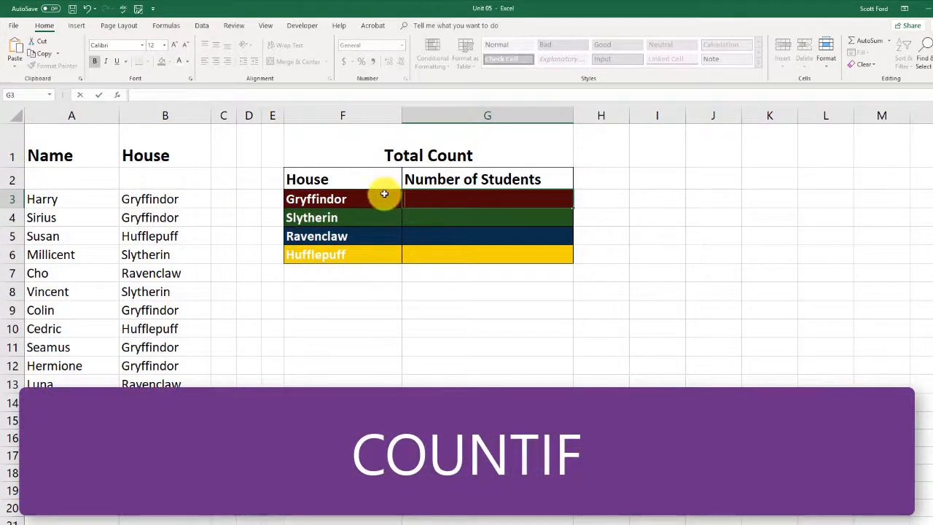
{"action": "left_click", "coordinate": [343, 198]}
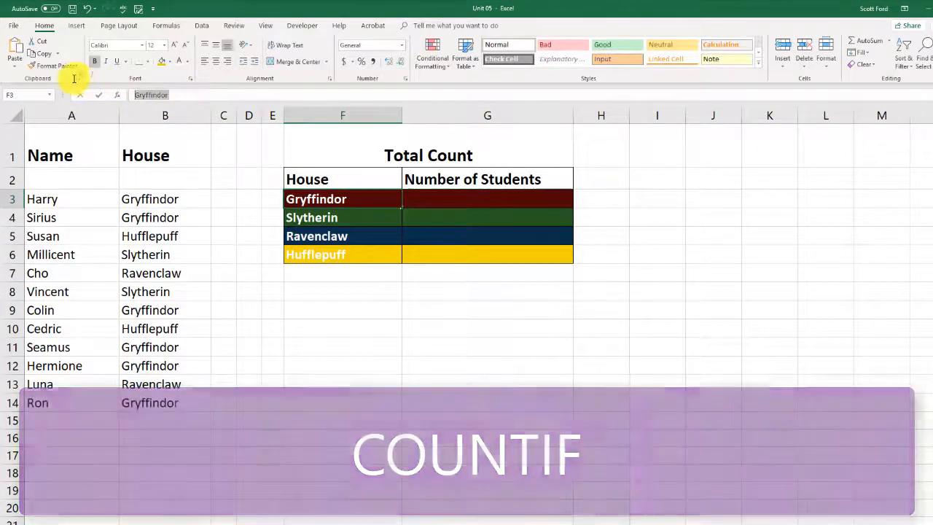
{"action": "left_click", "coordinate": [467, 202]}
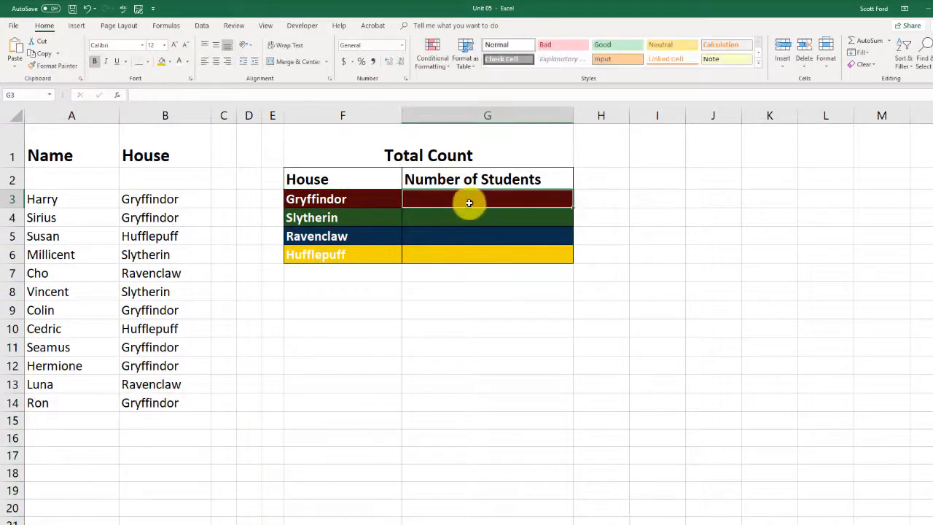
{"action": "left_click", "coordinate": [462, 323]}
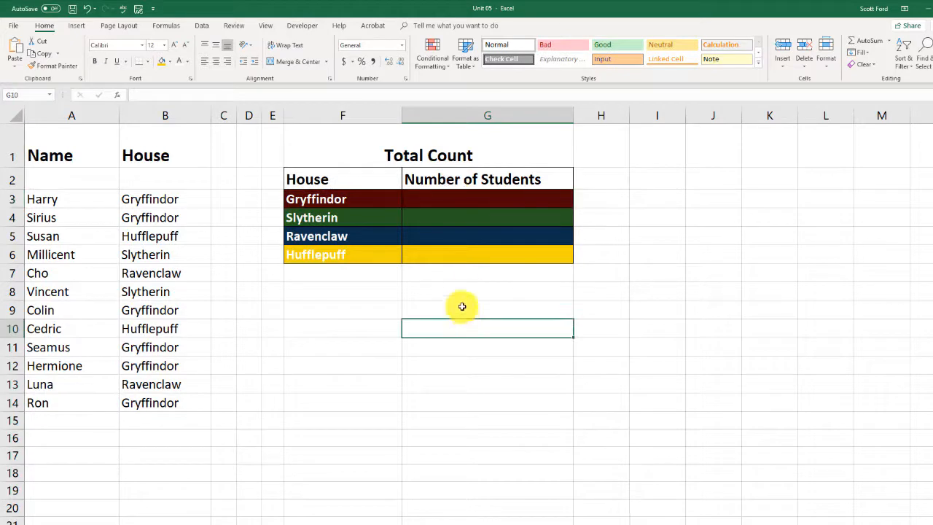
Start a COUNTIF function in cell G3, the Gryffindor student count, and open its function arguments
{"action": "double_click", "coordinate": [440, 197]}
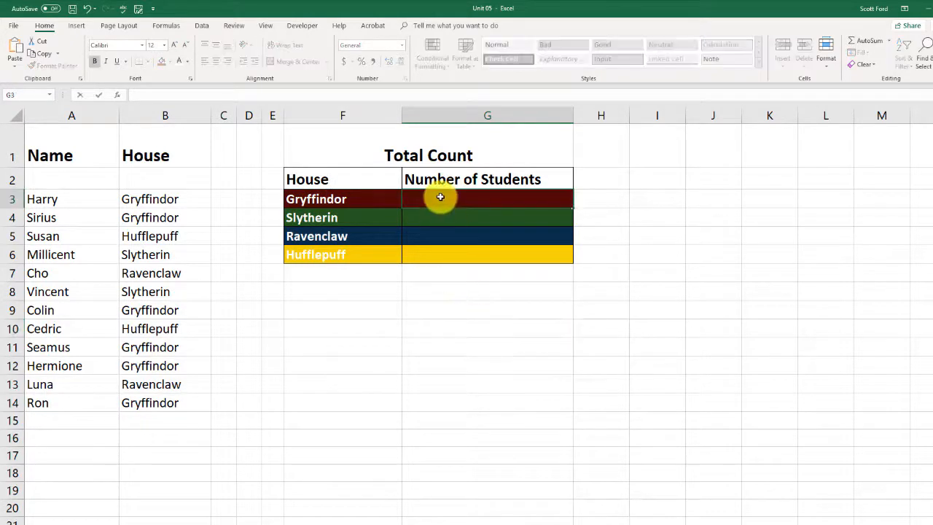
{"action": "type", "text": "="}
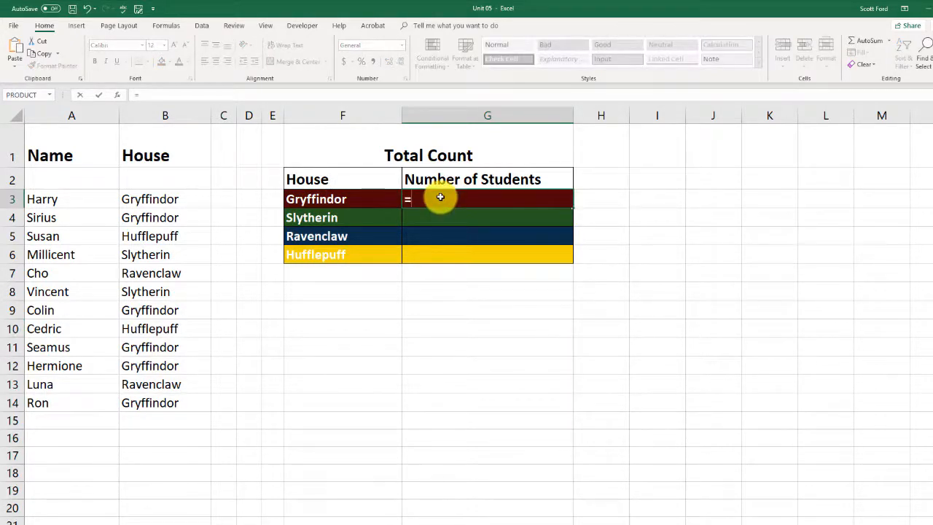
{"action": "type", "text": "count"}
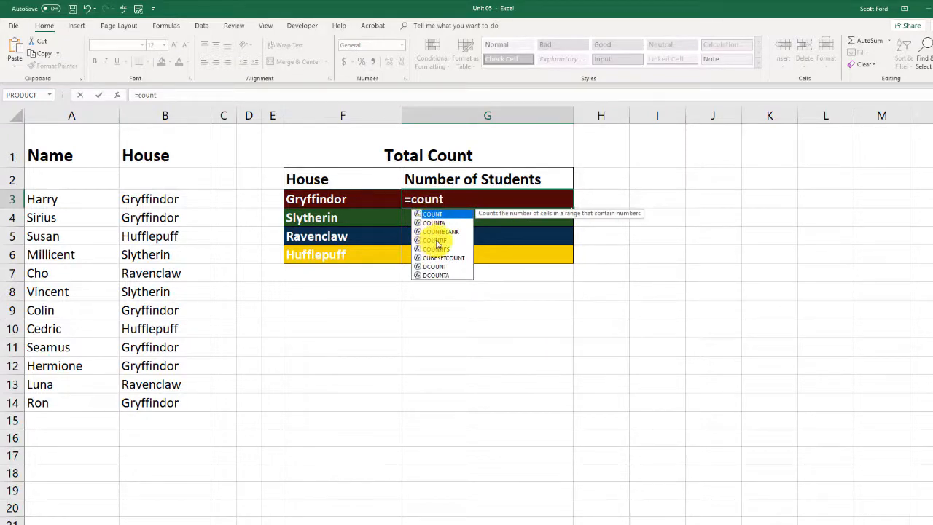
{"action": "double_click", "coordinate": [435, 242]}
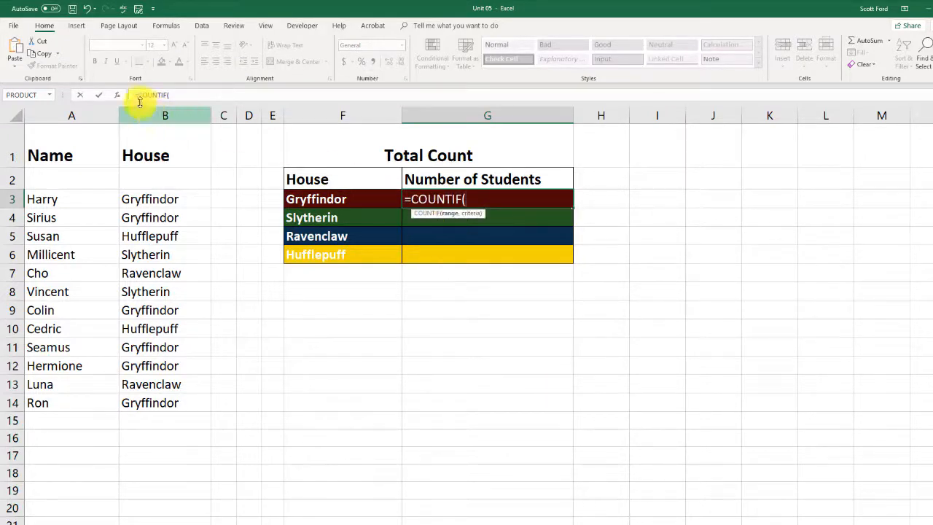
{"action": "left_click", "coordinate": [117, 95]}
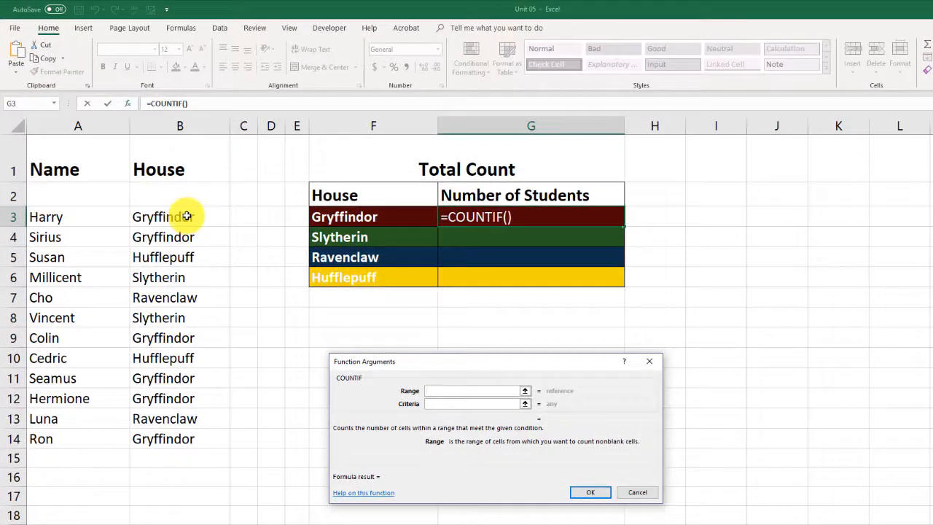
Complete the Gryffindor COUNTIF with range B3:B14 and criteria "Gryffindor ", including the trailing space
{"action": "left_click", "coordinate": [187, 216]}
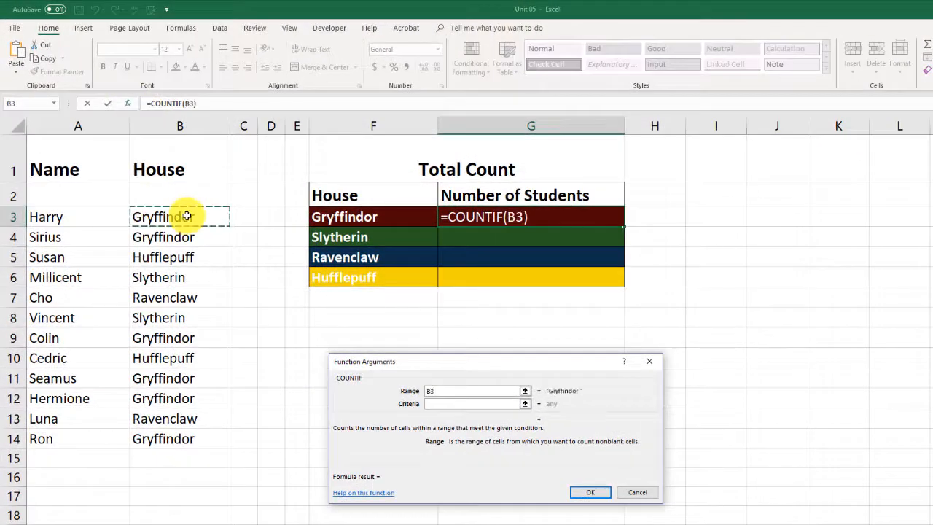
{"action": "key", "text": "ctrl+shift+Down"}
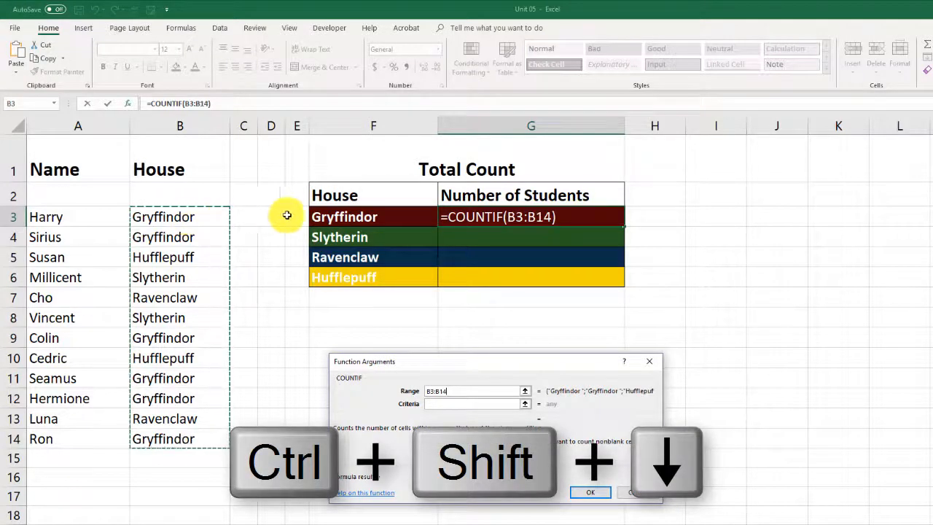
{"action": "left_click", "coordinate": [440, 405]}
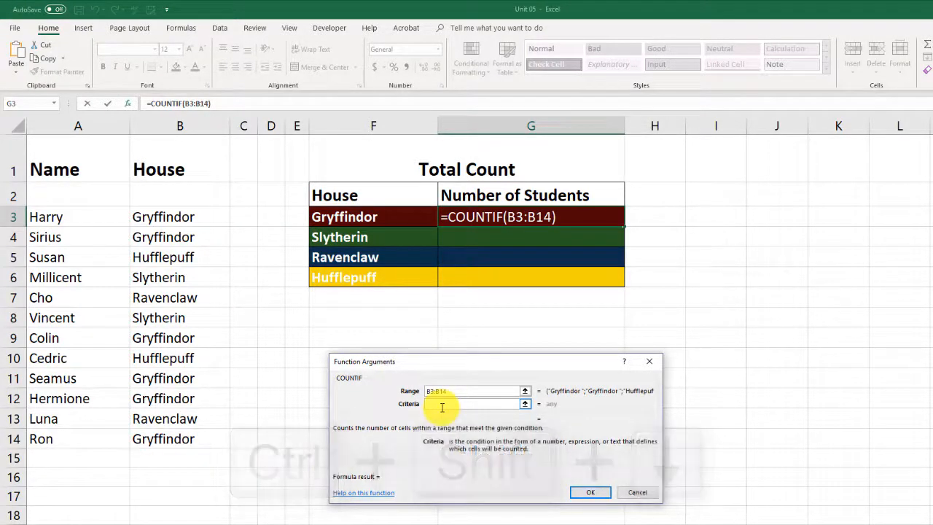
{"action": "type", "text": "\"Gryffindor "}
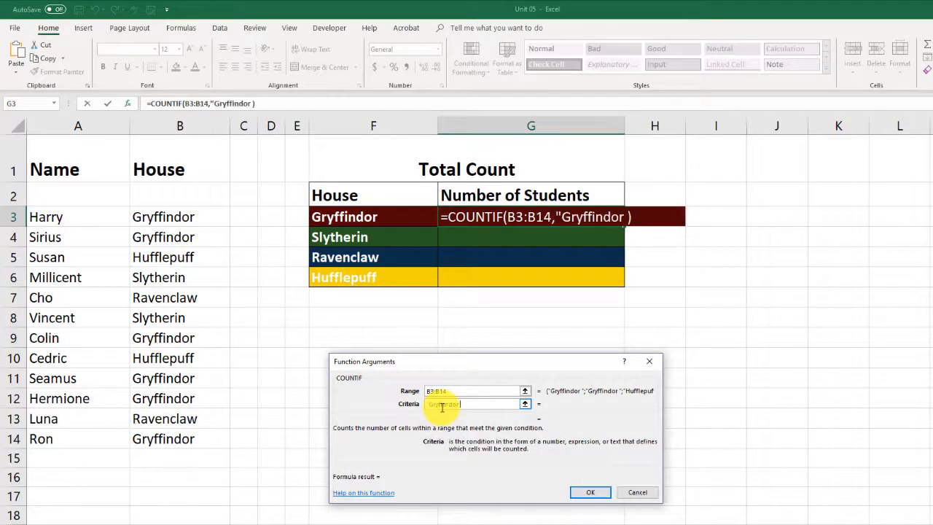
{"action": "type", "text": "\""}
{"action": "left_click", "coordinate": [591, 495]}
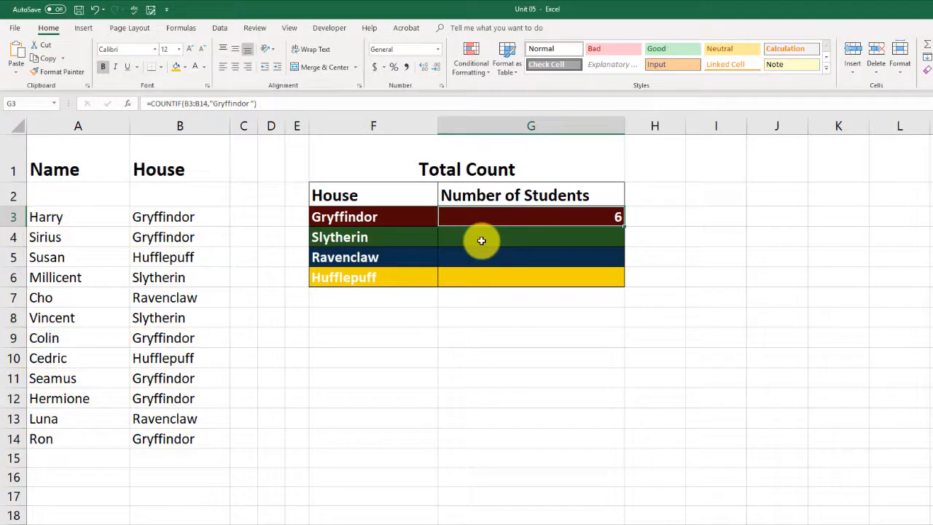
Copy the name Slytherin from cell F4 and start a COUNTIF function with its arguments open in G4
{"action": "left_click", "coordinate": [409, 235]}
{"action": "left_click_drag", "start_coordinate": [199, 104], "coordinate": [144, 104]}
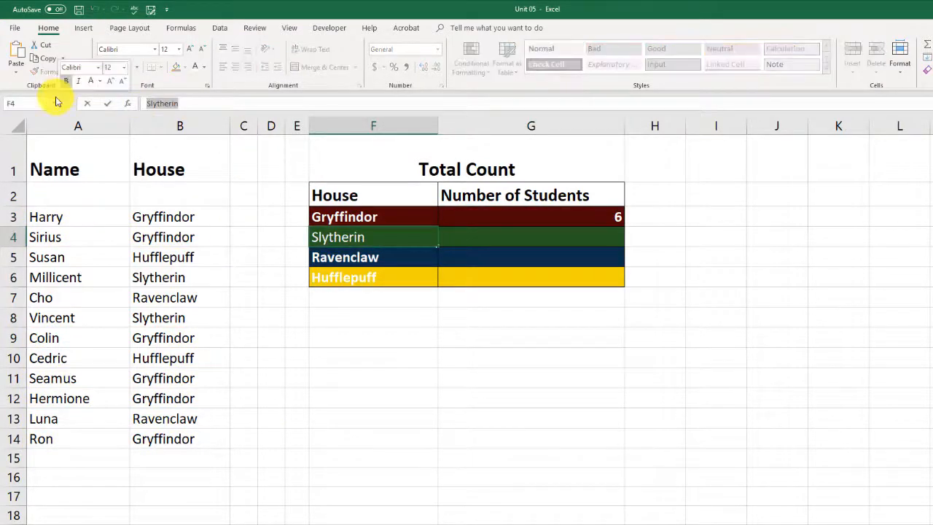
{"action": "left_click", "coordinate": [486, 232]}
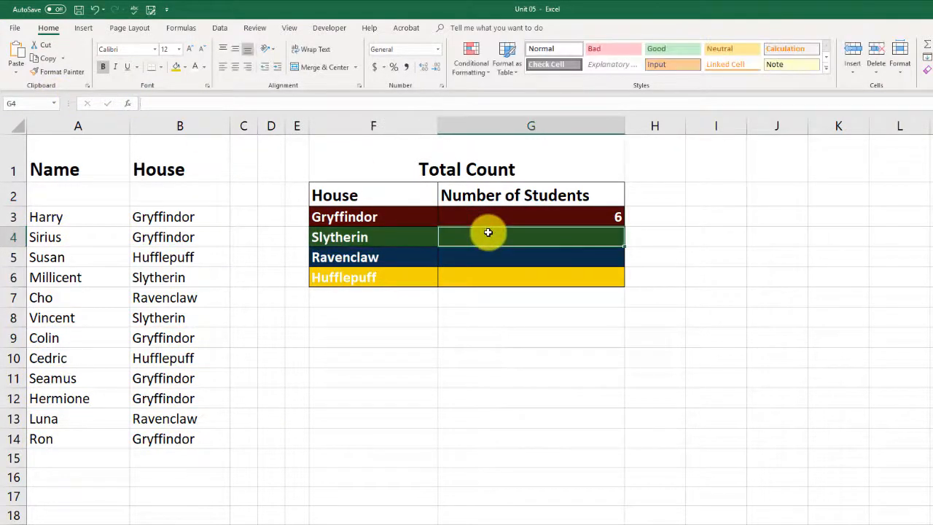
{"action": "type", "text": "=counti"}
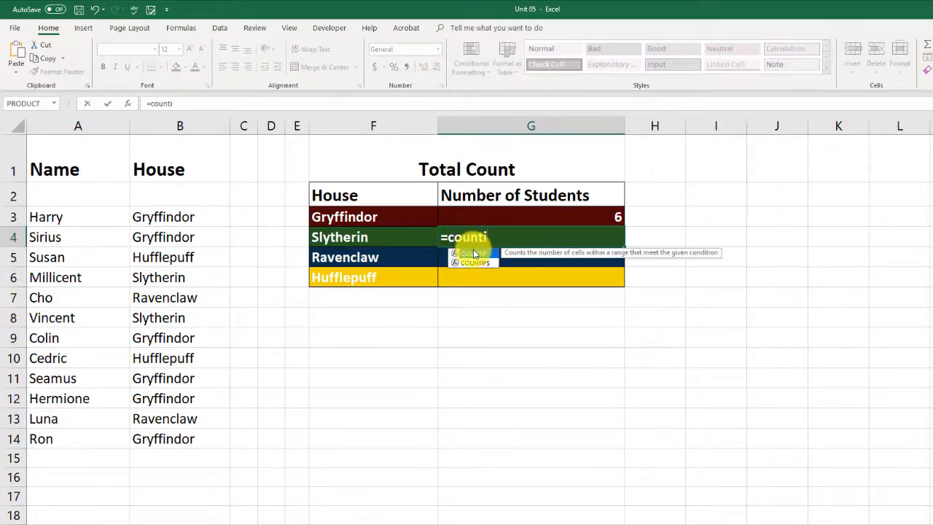
{"action": "double_click", "coordinate": [473, 254]}
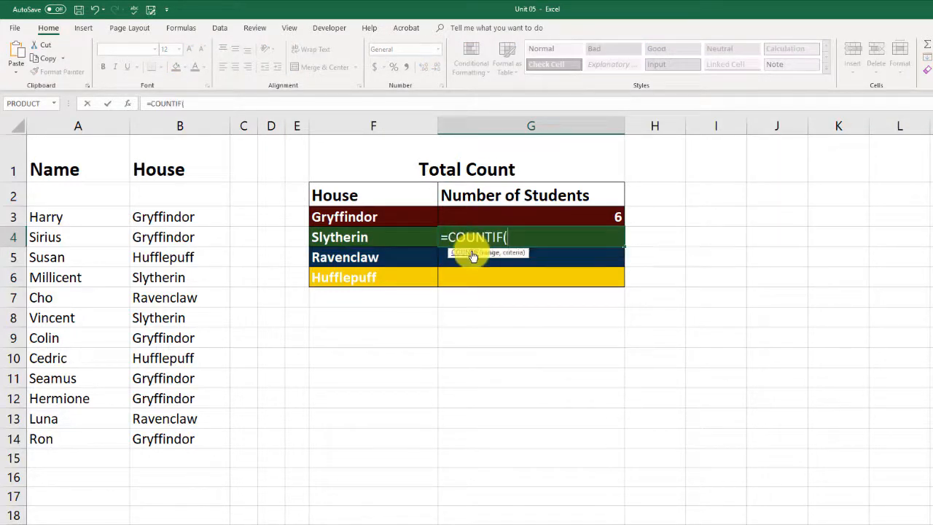
{"action": "left_click", "coordinate": [128, 105]}
Complete the Slytherin COUNTIF in G4 with range B3:B14 and criteria "Slytherin"
{"action": "left_click", "coordinate": [472, 391]}
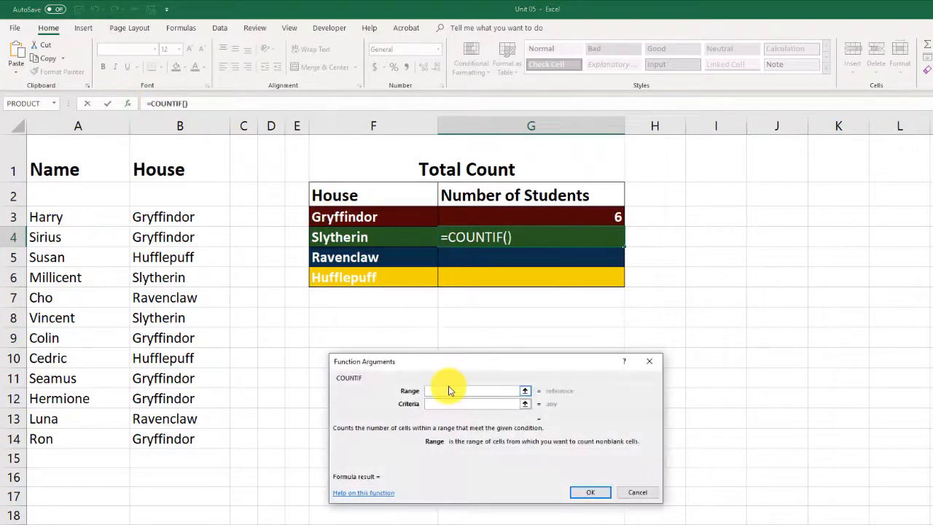
{"action": "left_click", "coordinate": [178, 212]}
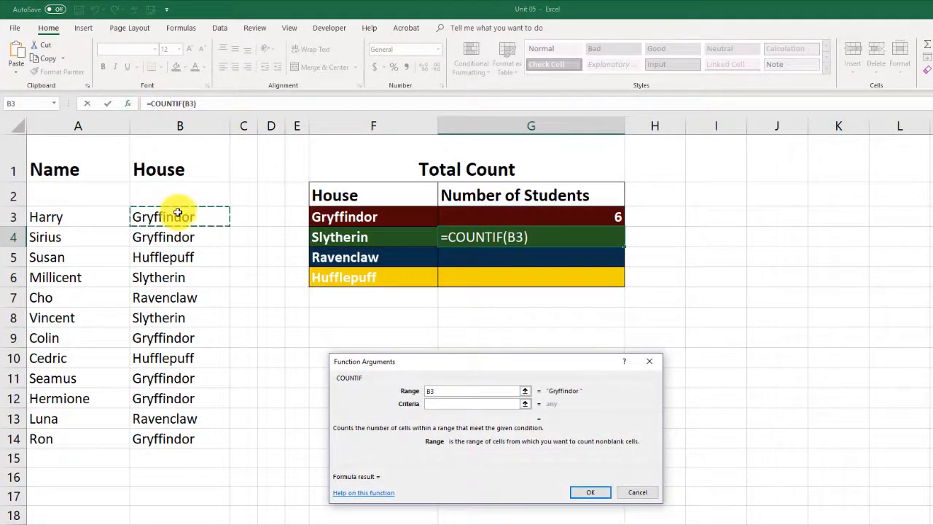
{"action": "key", "text": "ctrl+shift+Down"}
{"action": "left_click", "coordinate": [469, 396]}
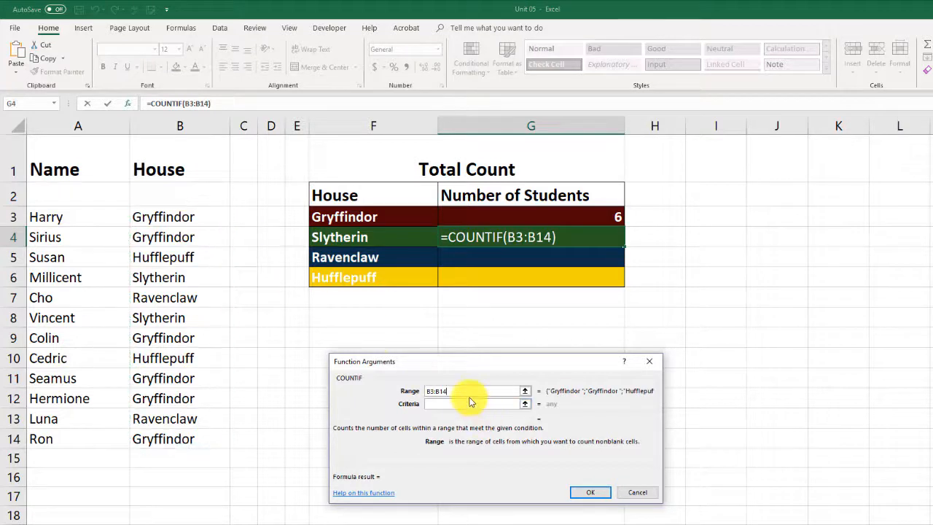
{"action": "left_click", "coordinate": [484, 405]}
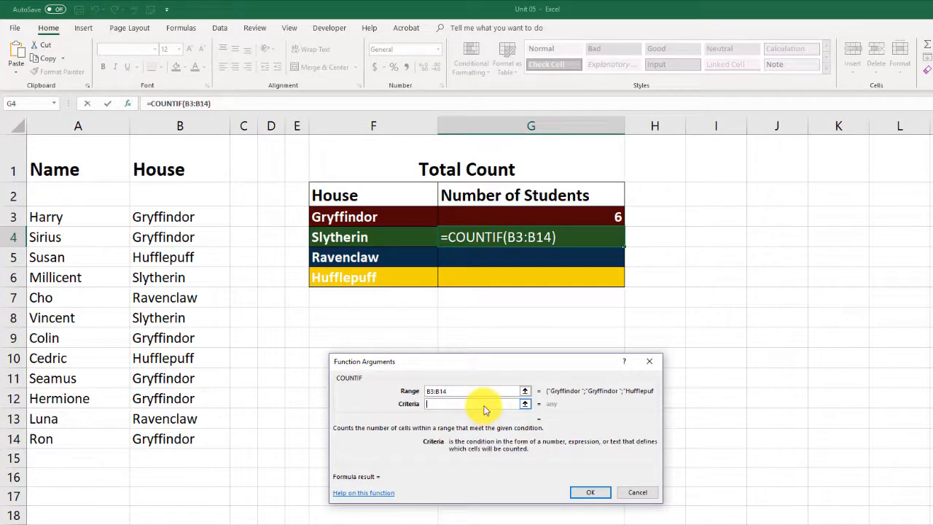
{"action": "type", "text": "\"Slytherin\""}
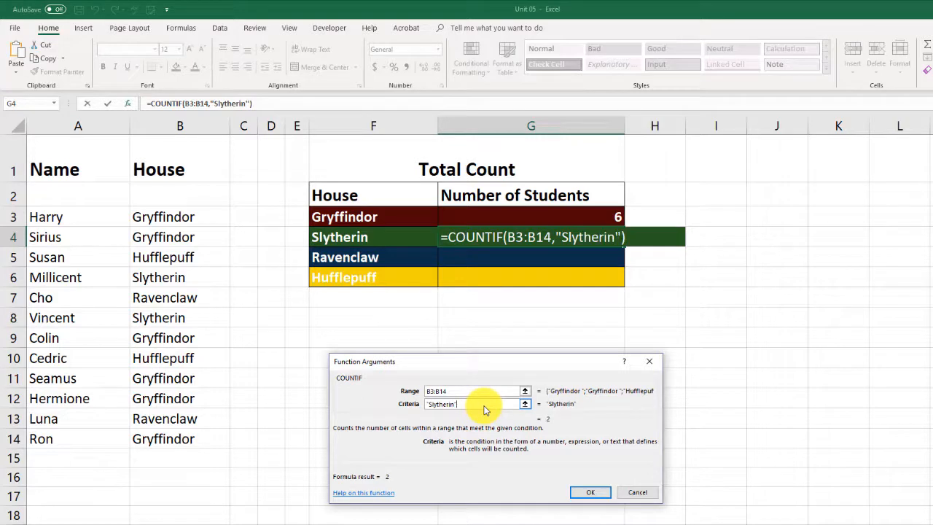
{"action": "left_click", "coordinate": [590, 493]}
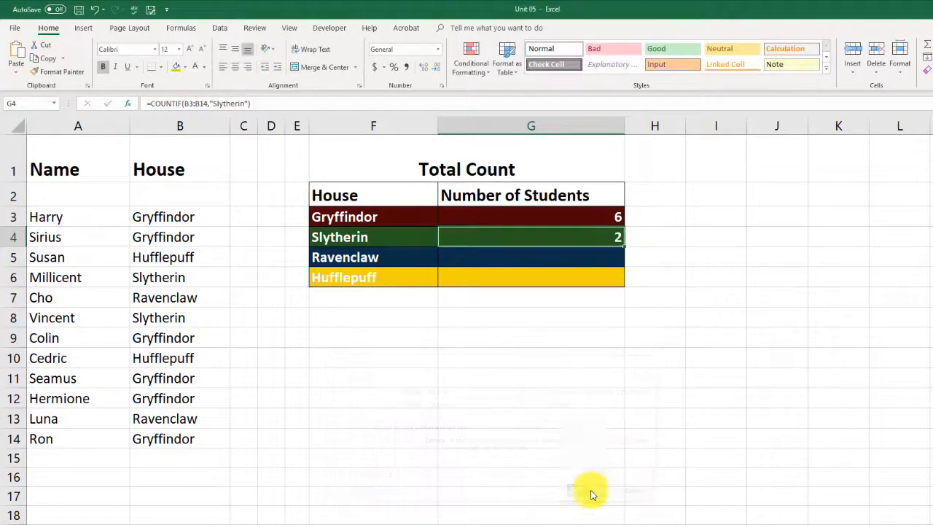
Copy the name Ravenclaw from cell F5 and start a COUNTIF function with its arguments open in G5
{"action": "left_click", "coordinate": [470, 259]}
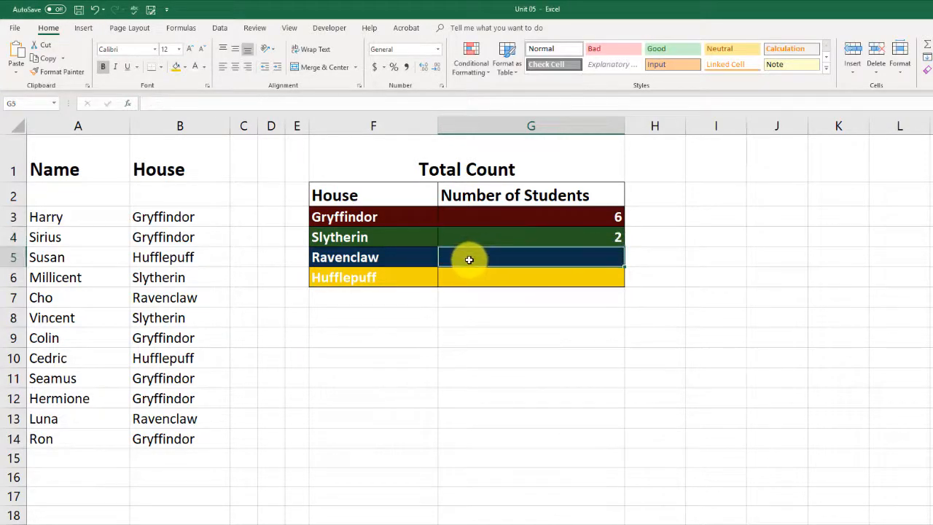
{"action": "left_click", "coordinate": [411, 258]}
{"action": "left_click_drag", "start_coordinate": [237, 106], "coordinate": [144, 107]}
{"action": "left_click", "coordinate": [533, 263]}
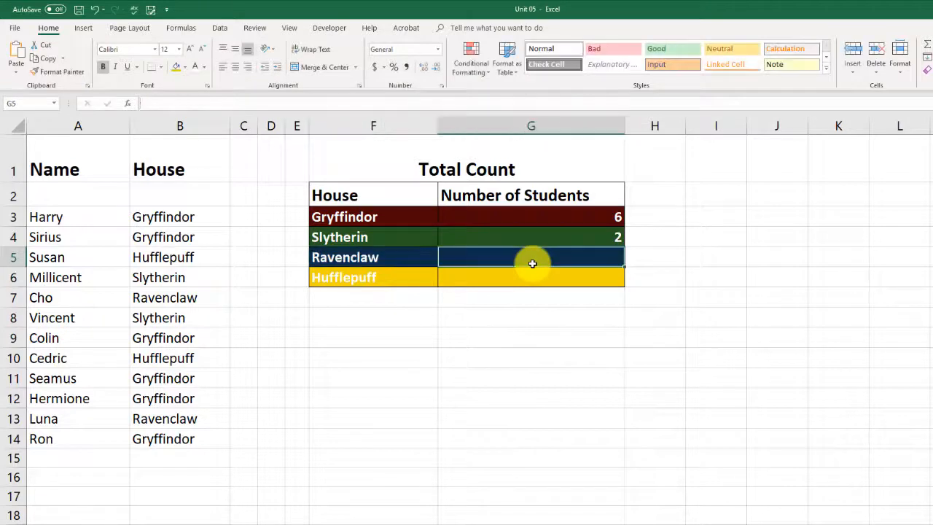
{"action": "type", "text": "=count"}
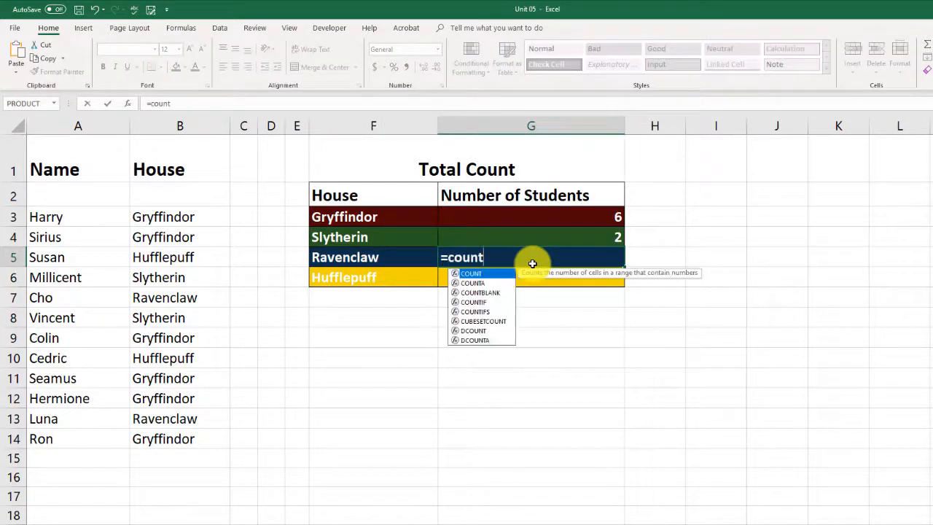
{"action": "double_click", "coordinate": [475, 303]}
{"action": "left_click", "coordinate": [130, 102]}
Complete the Ravenclaw COUNTIF in G5 with range B3:B14 and criteria "Ravenclaw"
{"action": "left_click", "coordinate": [173, 215]}
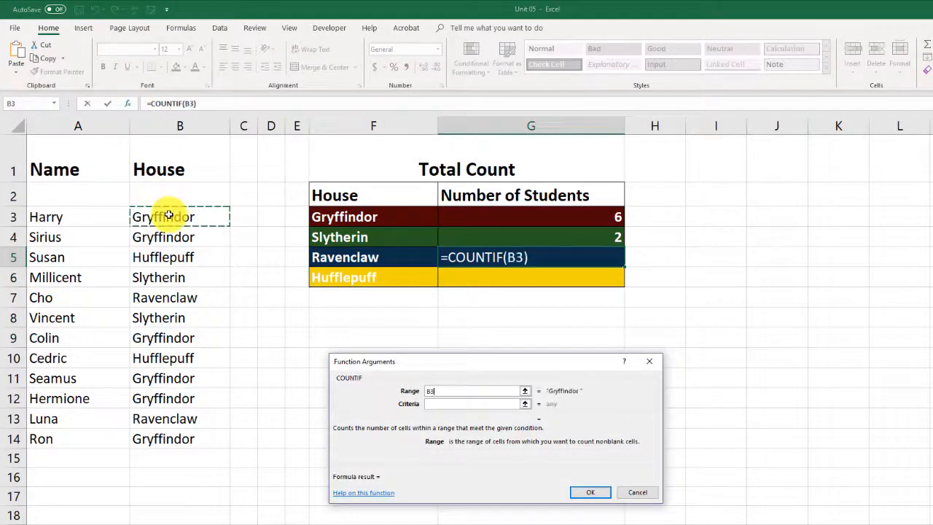
{"action": "key", "text": "ctrl+shift+Down"}
{"action": "left_click", "coordinate": [434, 405]}
{"action": "type", "text": "\"Ravenclaw\""}
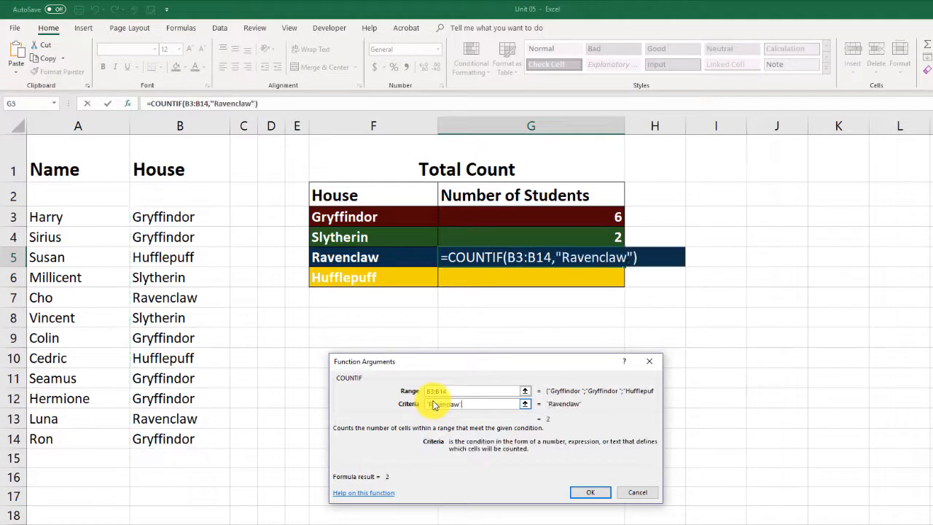
{"action": "left_click", "coordinate": [594, 494]}
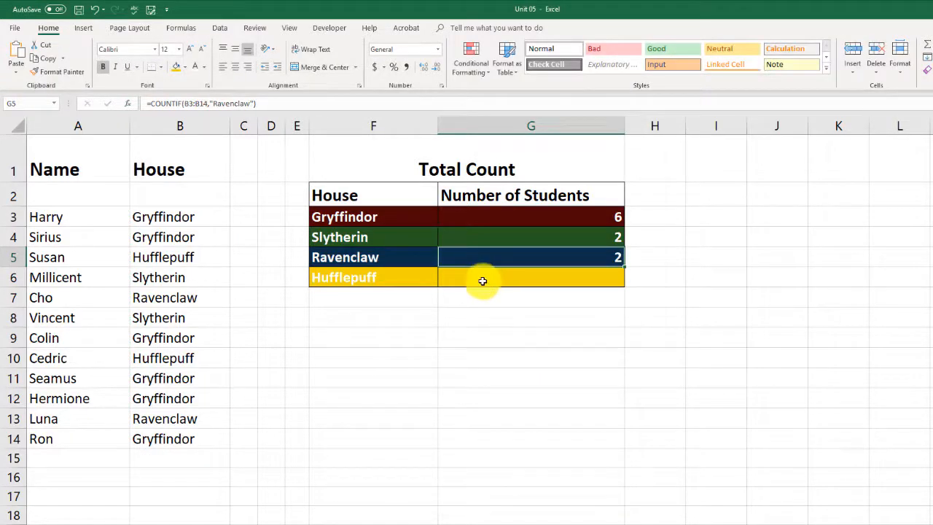
Copy the name Hufflepuff from cell F6 and start a COUNTIF function with its arguments open in G6
{"action": "left_click", "coordinate": [399, 281]}
{"action": "left_click_drag", "start_coordinate": [198, 104], "coordinate": [146, 103]}
{"action": "left_click", "coordinate": [493, 277]}
{"action": "type", "text": "=count"}
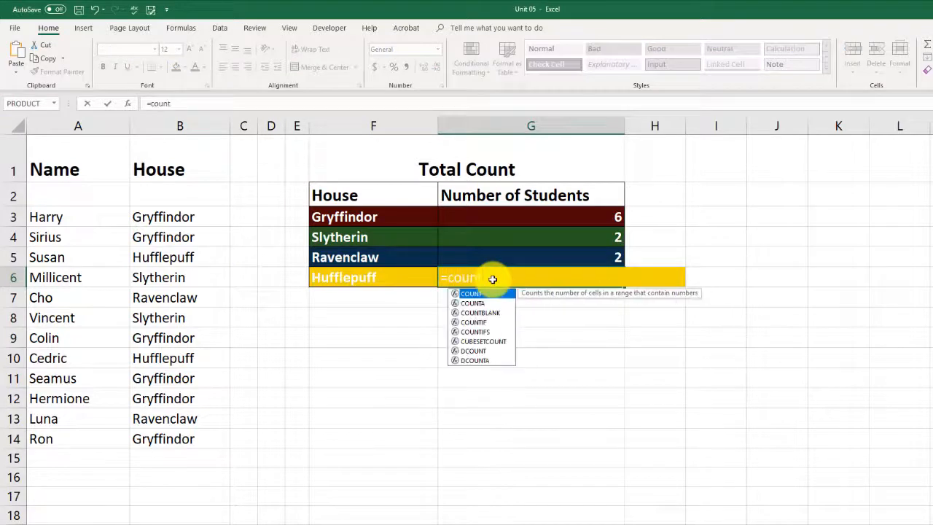
{"action": "double_click", "coordinate": [481, 321]}
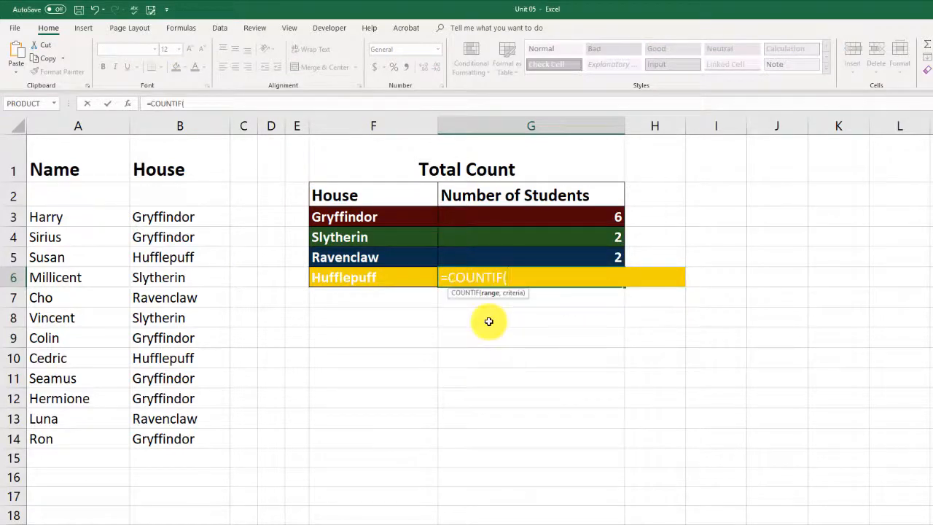
{"action": "left_click", "coordinate": [128, 107]}
Complete the Hufflepuff COUNTIF in G6 with range B3:B14 and criteria "Hufflepuff ", including the trailing space
{"action": "left_click", "coordinate": [177, 214]}
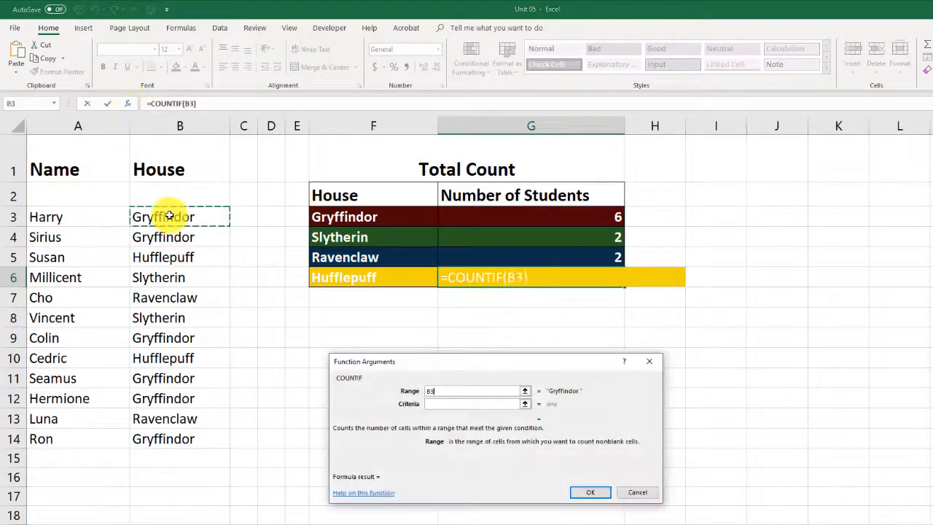
{"action": "key", "text": "ctrl+shift+Down"}
{"action": "left_click", "coordinate": [455, 402]}
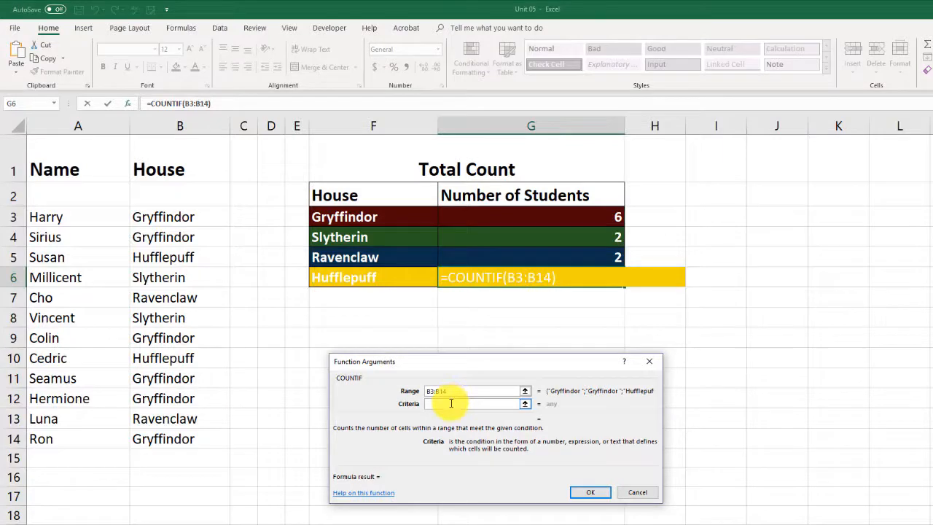
{"action": "type", "text": "\"Hufflepuff\""}
{"action": "left_click", "coordinate": [590, 492]}
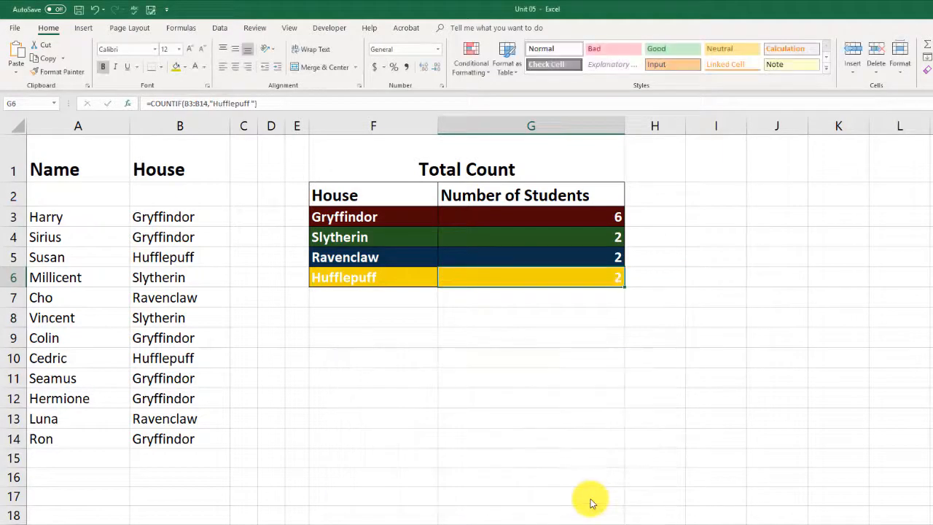